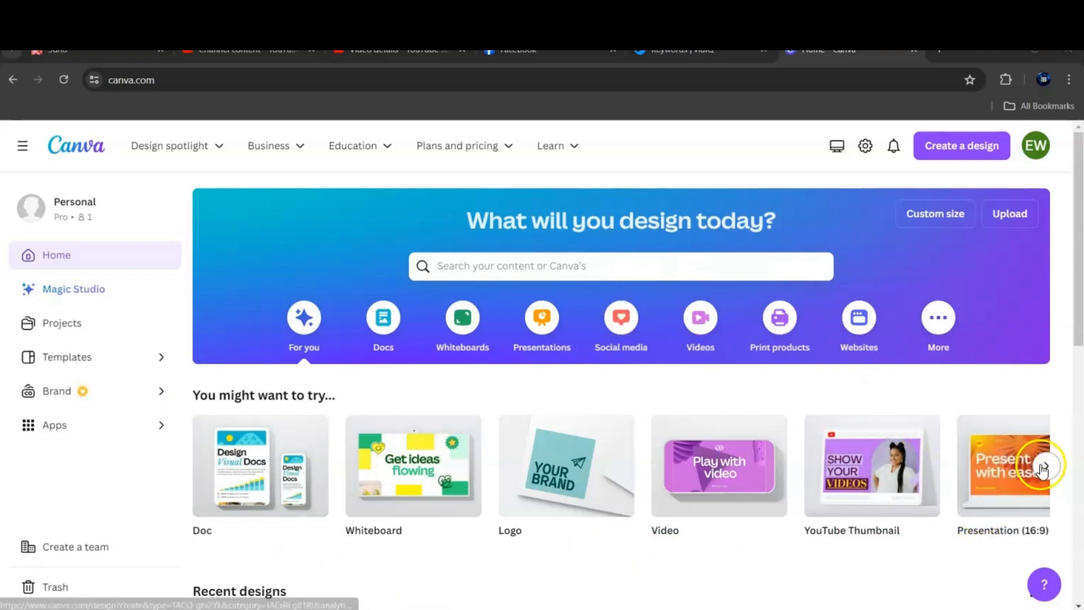
Create a blank TikTok Video design at 1080 × 1920 px from the suggested design types.
{"action": "left_click", "coordinate": [976, 146]}
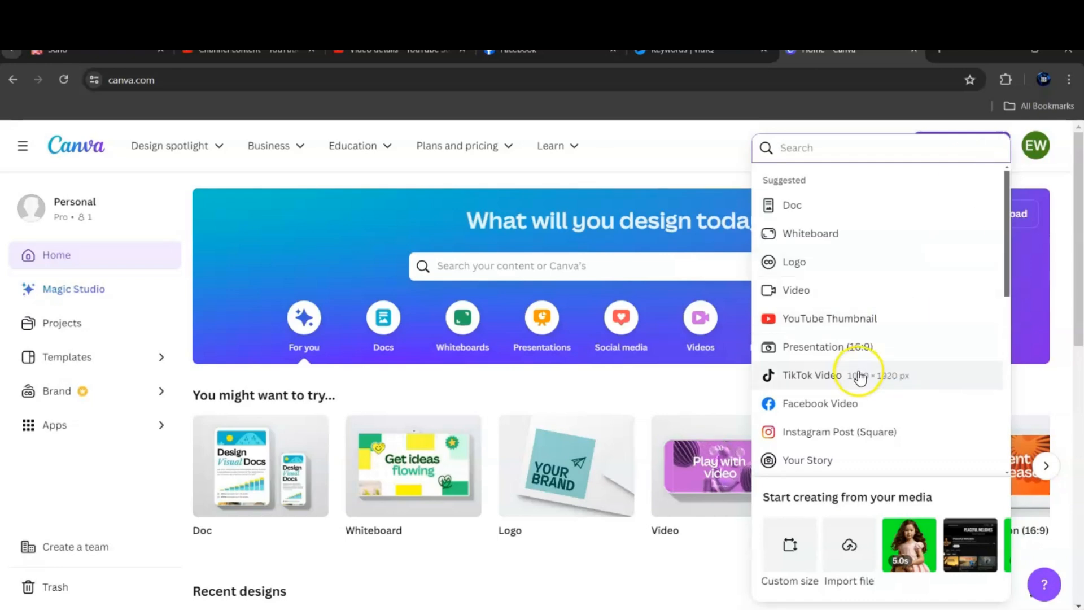
{"action": "left_click", "coordinate": [677, 134]}
{"action": "left_click", "coordinate": [1045, 467]}
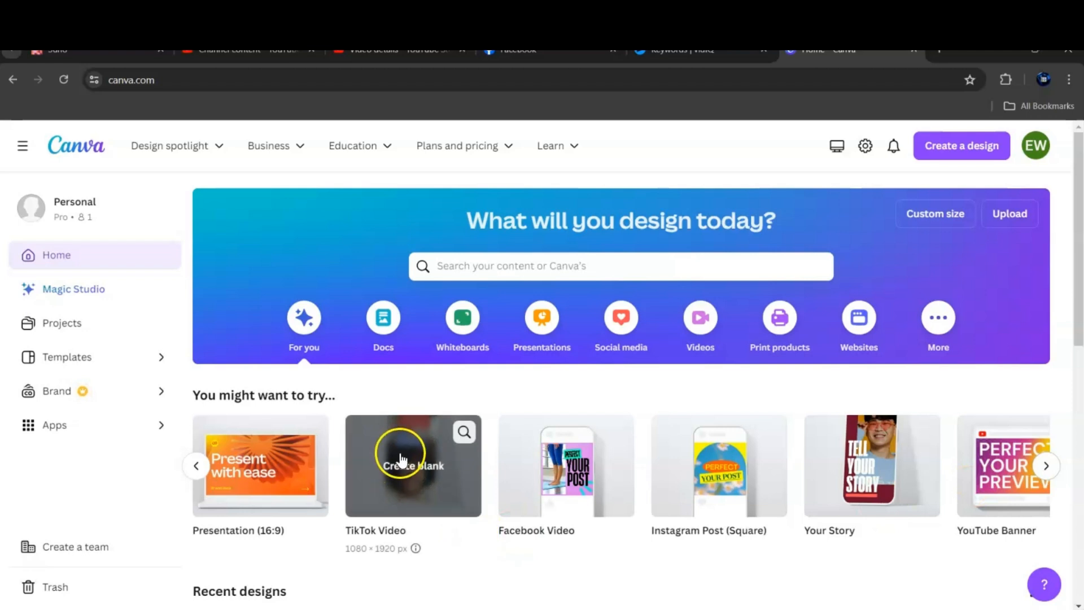
{"action": "left_click", "coordinate": [400, 452]}
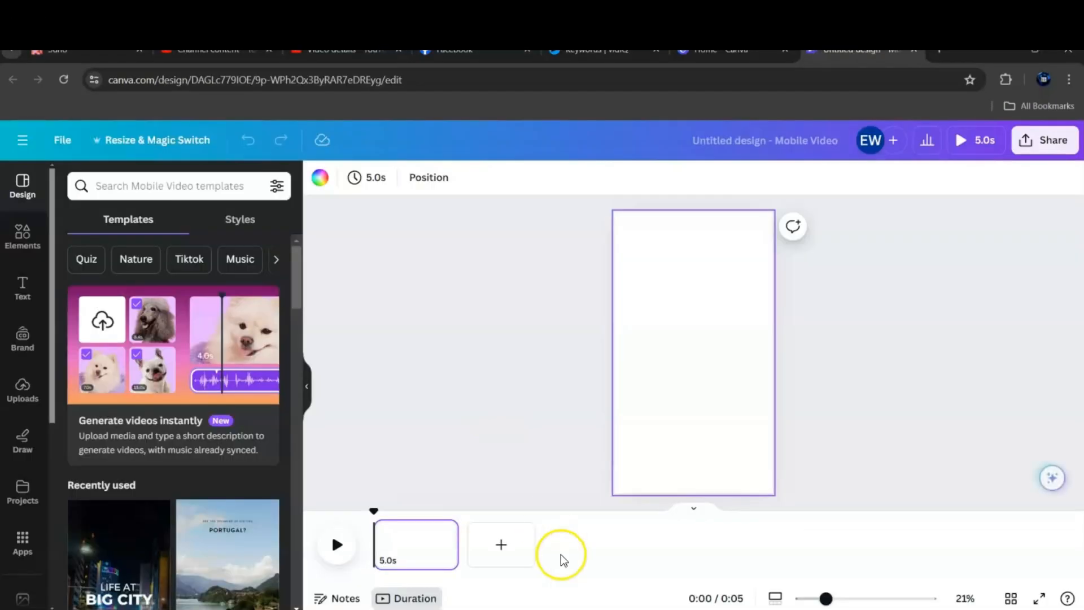
Add the Memories Short video from the desktop's Voices > MP3 folder to the blank page.
{"action": "left_click", "coordinate": [620, 606]}
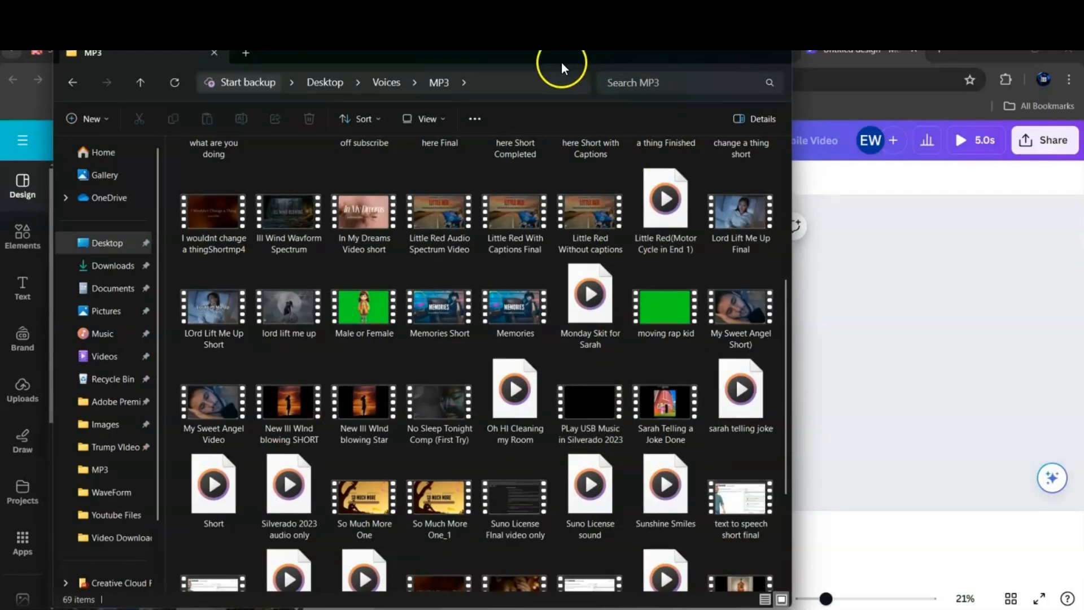
{"action": "left_click_drag", "start_coordinate": [561, 53], "coordinate": [286, 171]}
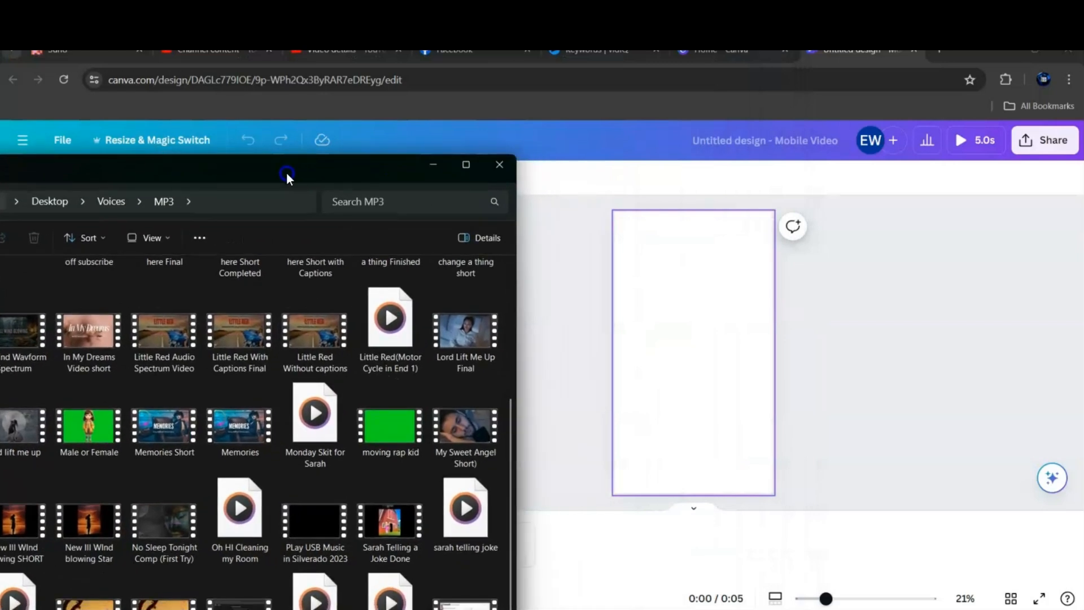
{"action": "left_click_drag", "start_coordinate": [167, 422], "coordinate": [675, 321]}
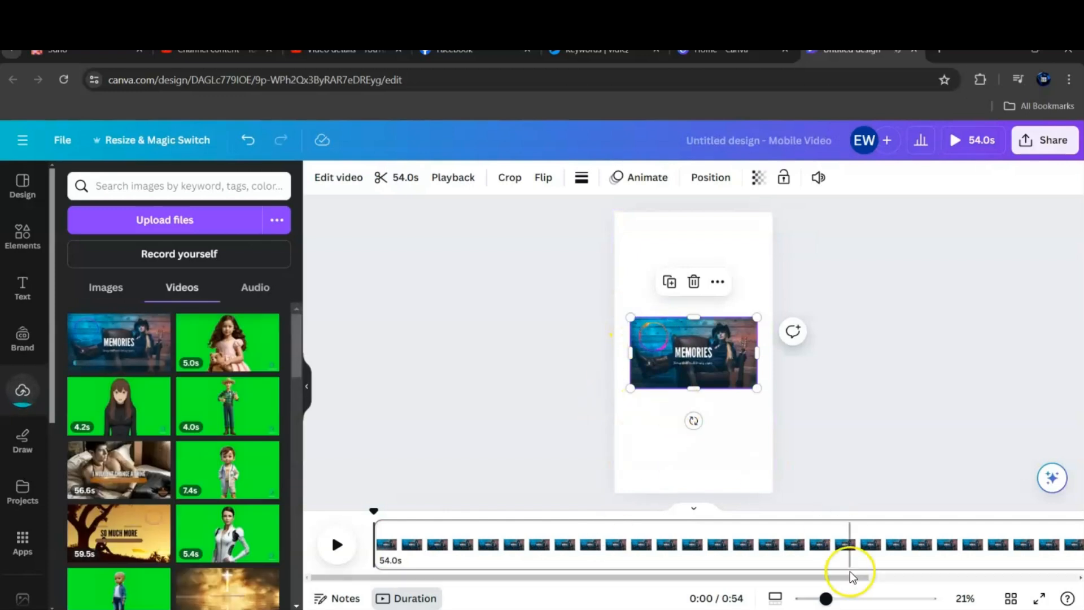
Mute the computer's sound and enlarge the Memories video to cover the full width of the page.
{"action": "key", "text": "super+a"}
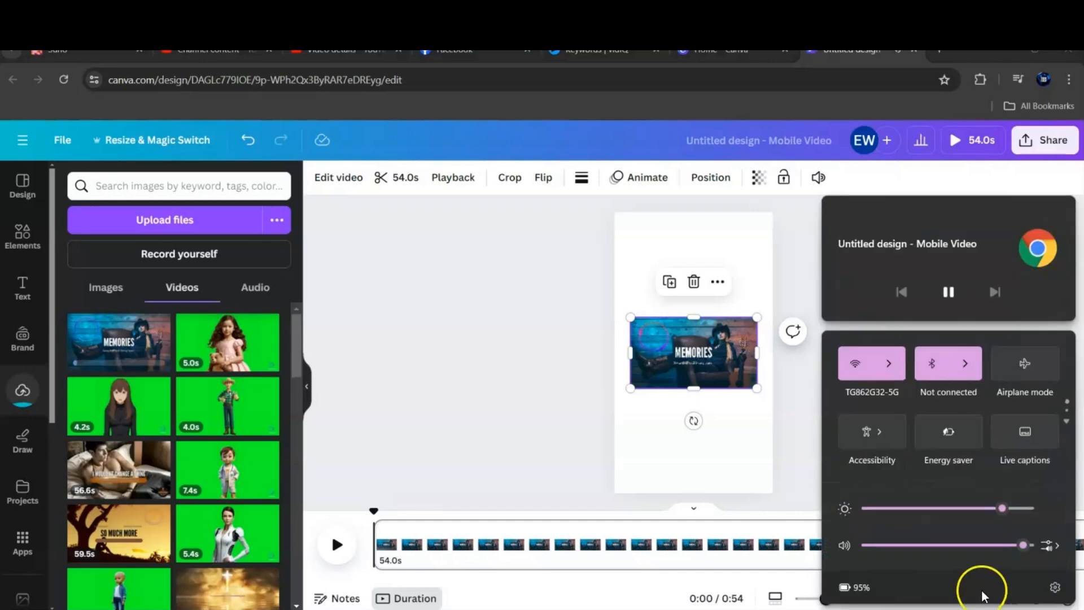
{"action": "left_click", "coordinate": [844, 545]}
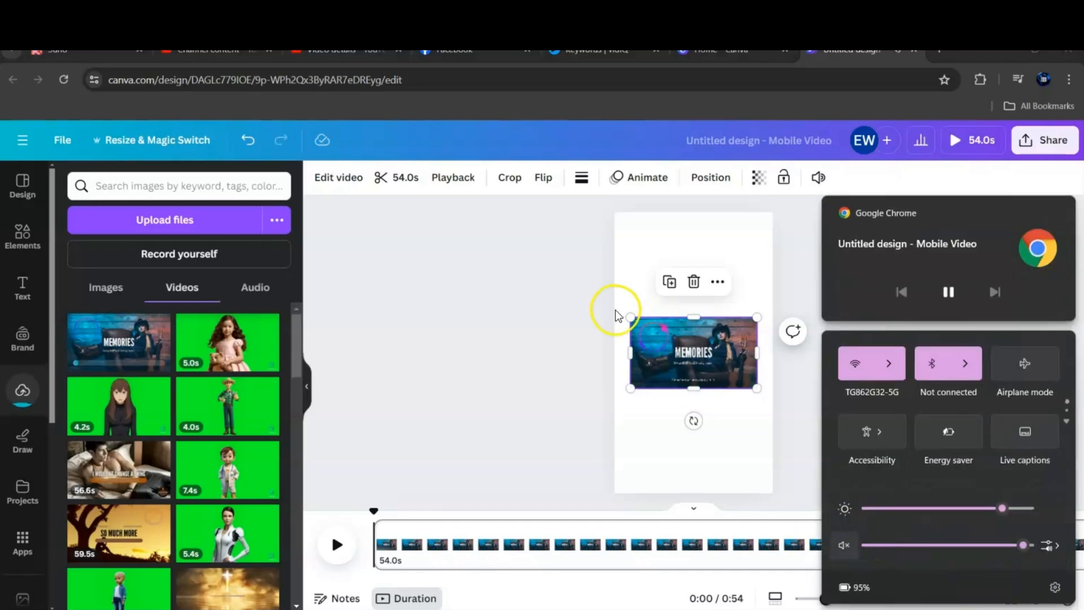
{"action": "left_click_drag", "start_coordinate": [630, 317], "coordinate": [624, 271]}
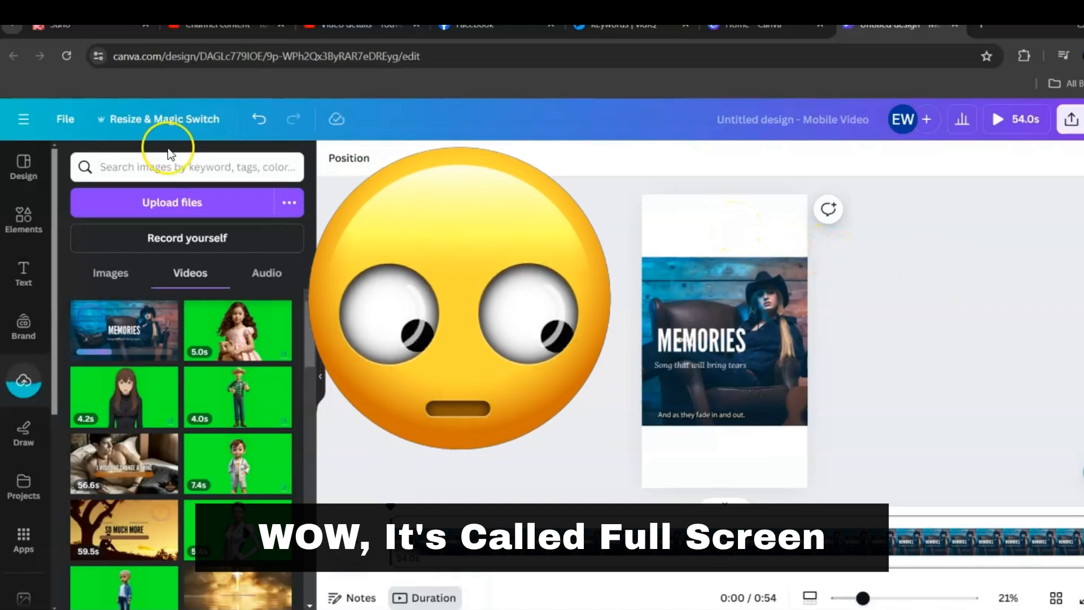
Add a rounded square shape and stretch it to about 1272 × 445 px over the blank area above the video.
{"action": "left_click", "coordinate": [25, 226]}
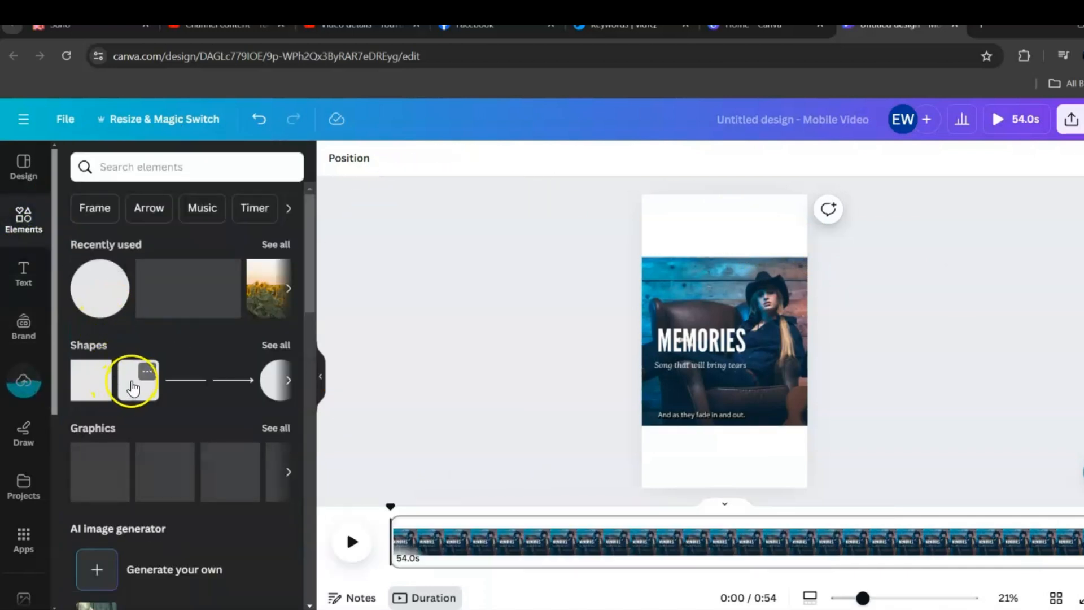
{"action": "left_click", "coordinate": [132, 385]}
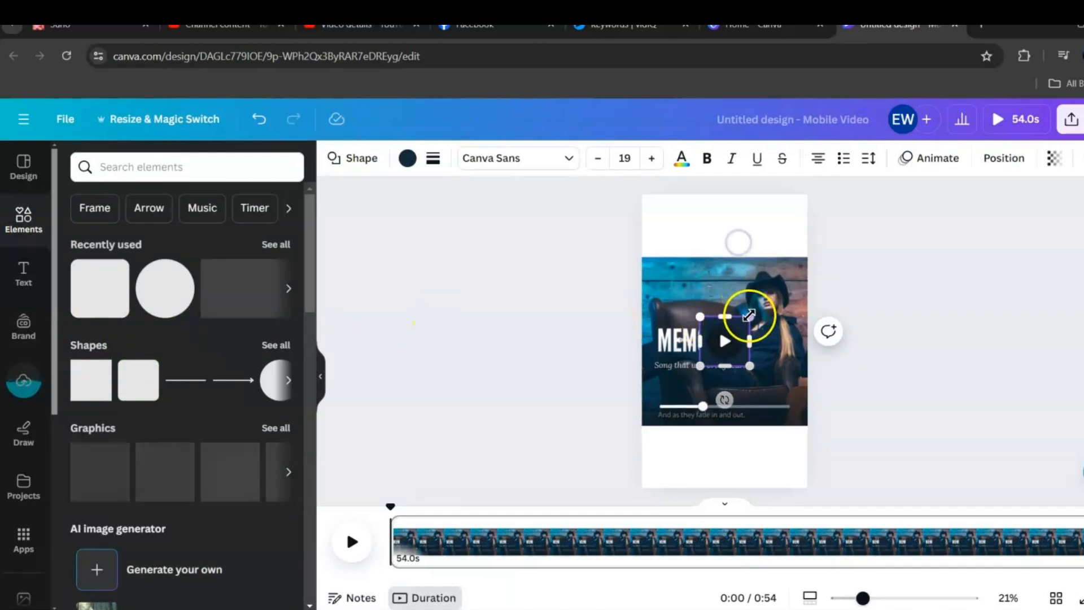
{"action": "left_click_drag", "start_coordinate": [737, 322], "coordinate": [721, 199]}
{"action": "left_click_drag", "start_coordinate": [671, 247], "coordinate": [627, 262]}
{"action": "left_click_drag", "start_coordinate": [724, 224], "coordinate": [822, 224]}
Send the dark shape behind the video and place a copy of it over the blank area below the video.
{"action": "left_click", "coordinate": [975, 161]}
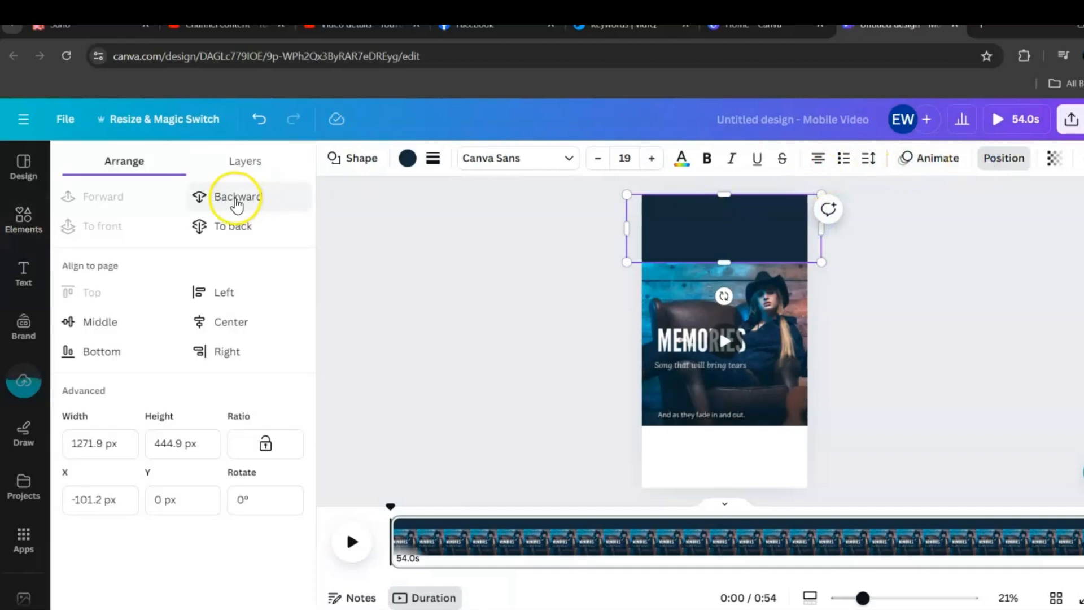
{"action": "left_click", "coordinate": [232, 195]}
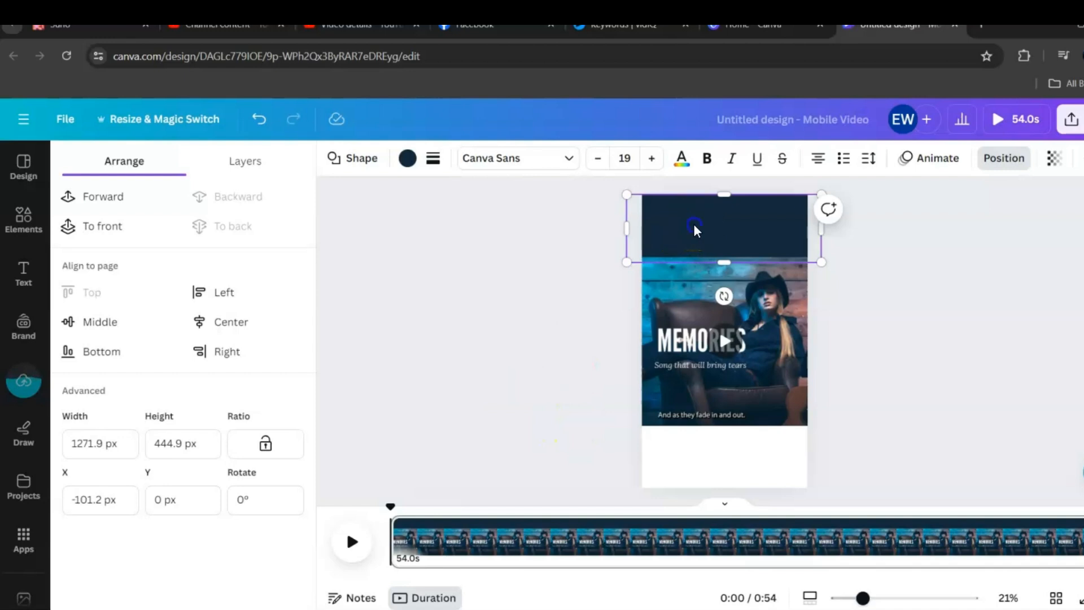
{"action": "left_click_drag", "start_coordinate": [694, 229], "coordinate": [693, 458]}
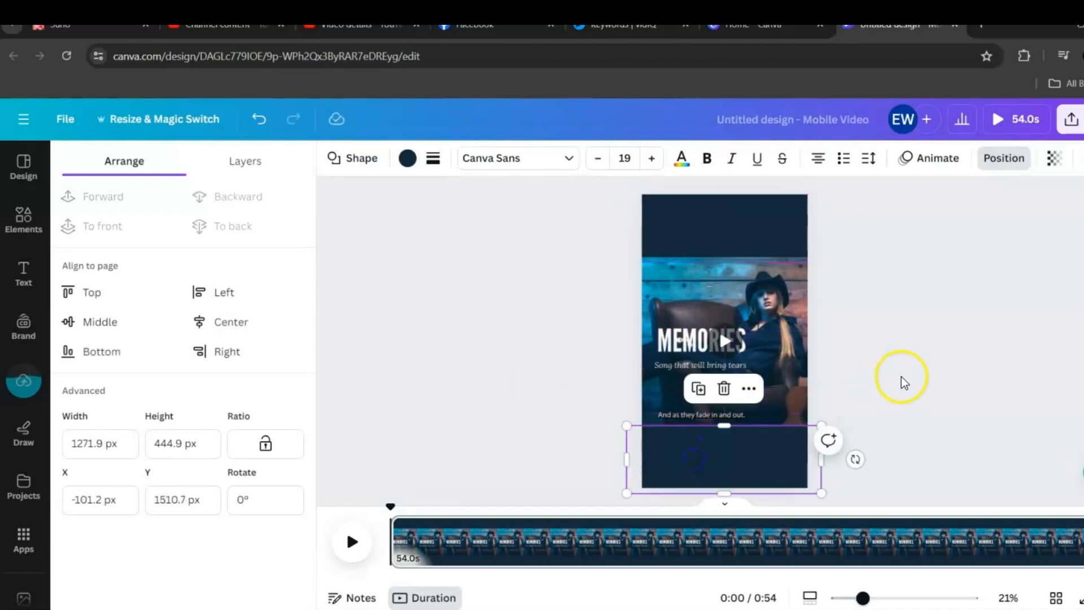
{"action": "left_click", "coordinate": [926, 361]}
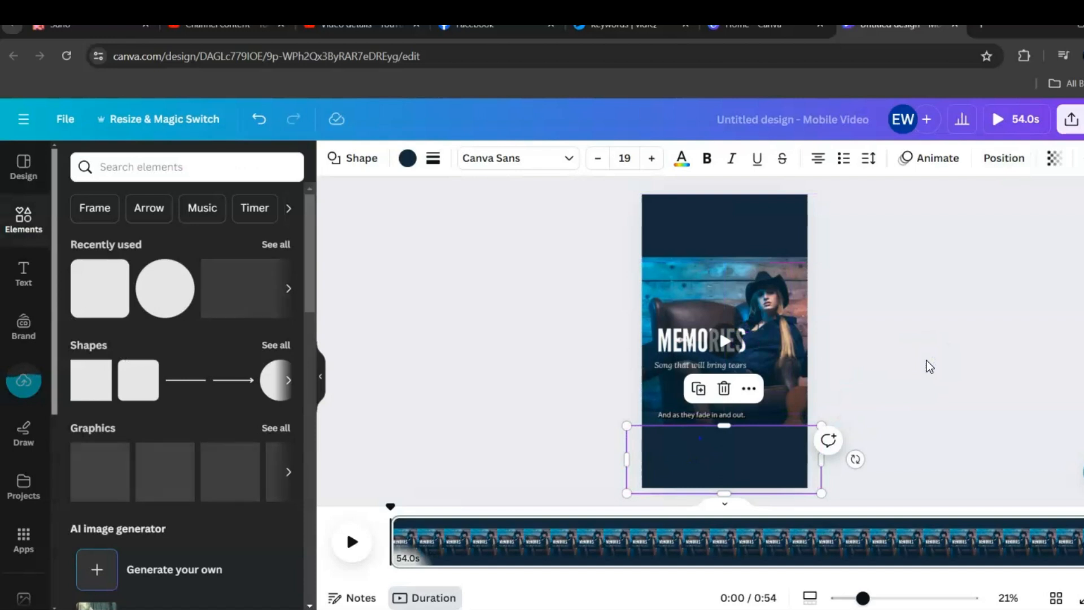
Reposition and slightly enlarge the video between the two dark bands, and preview the design's playback.
{"action": "left_click", "coordinate": [745, 319]}
{"action": "left_click_drag", "start_coordinate": [745, 313], "coordinate": [756, 307]}
{"action": "left_click", "coordinate": [1034, 269]}
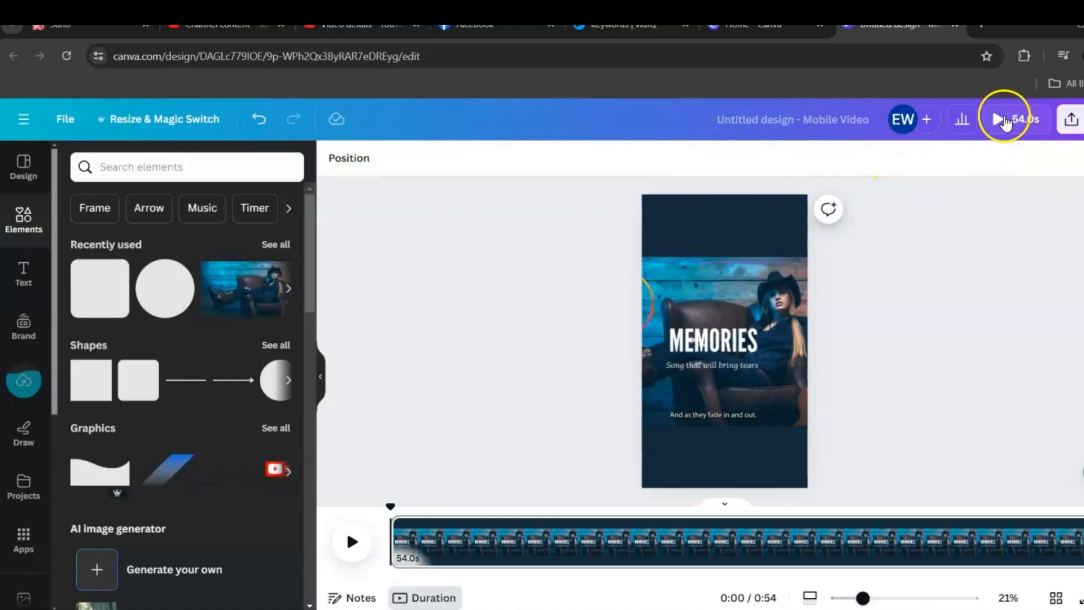
{"action": "left_click", "coordinate": [995, 120]}
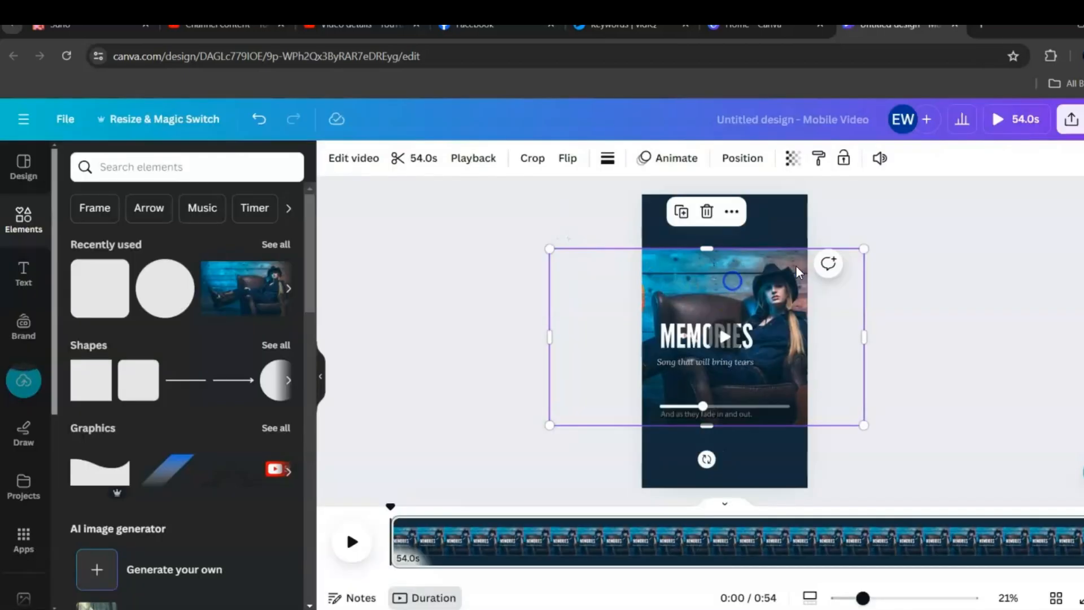
{"action": "left_click", "coordinate": [936, 254]}
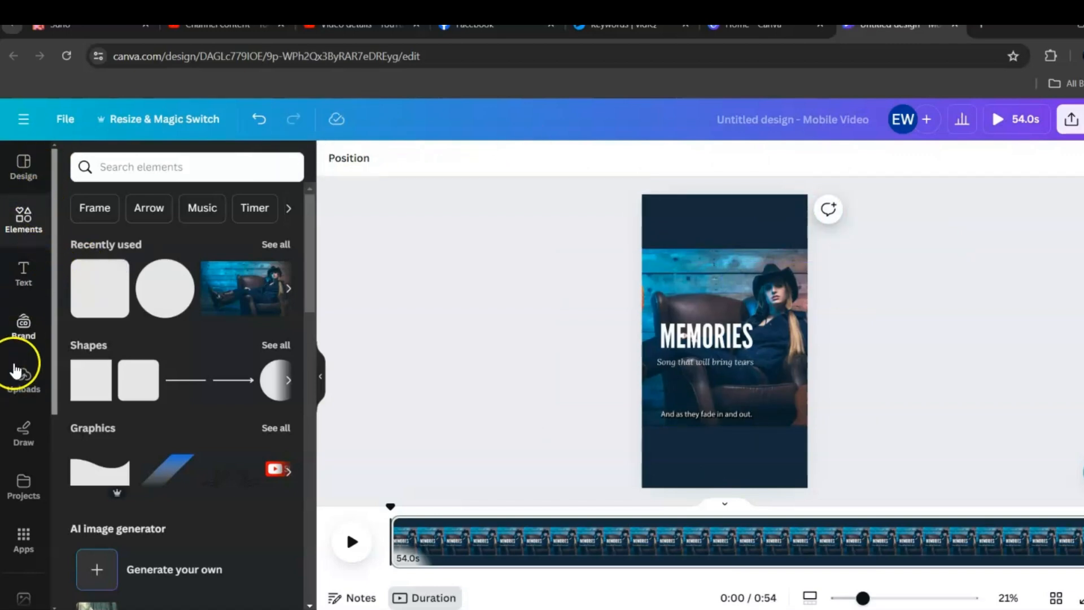
Place the uploaded Peaceful Melodies logo in the dark band above the video.
{"action": "left_click", "coordinate": [23, 379]}
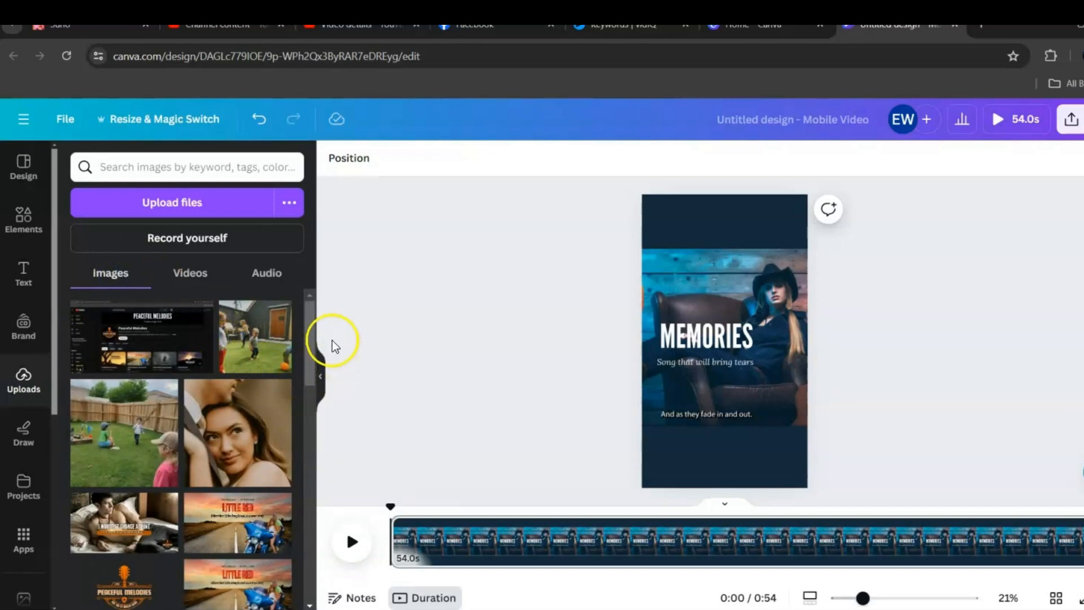
{"action": "left_click", "coordinate": [111, 581]}
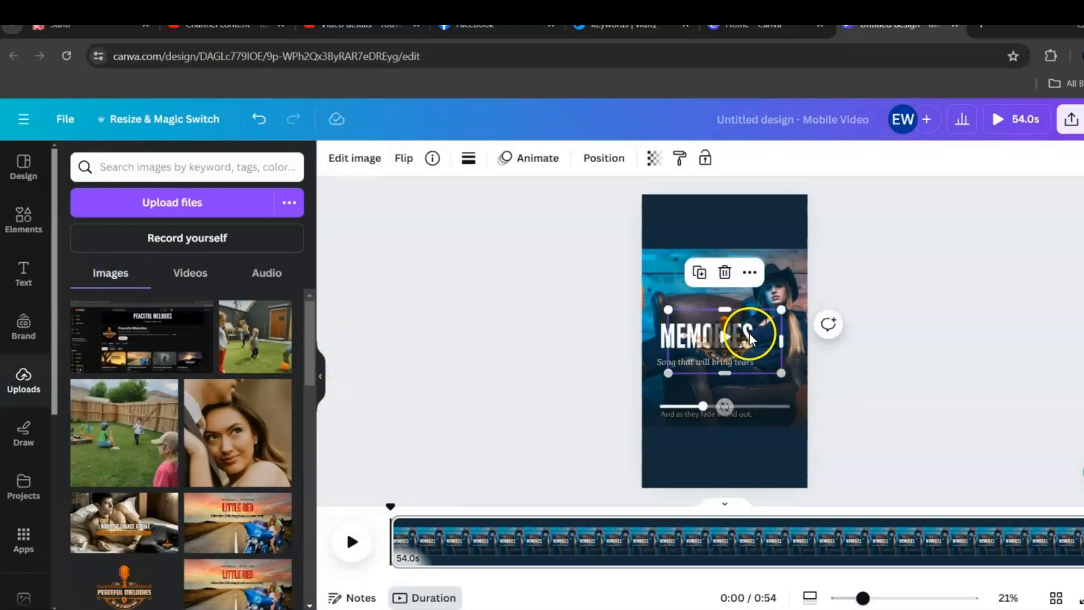
{"action": "left_click_drag", "start_coordinate": [767, 350], "coordinate": [766, 270]}
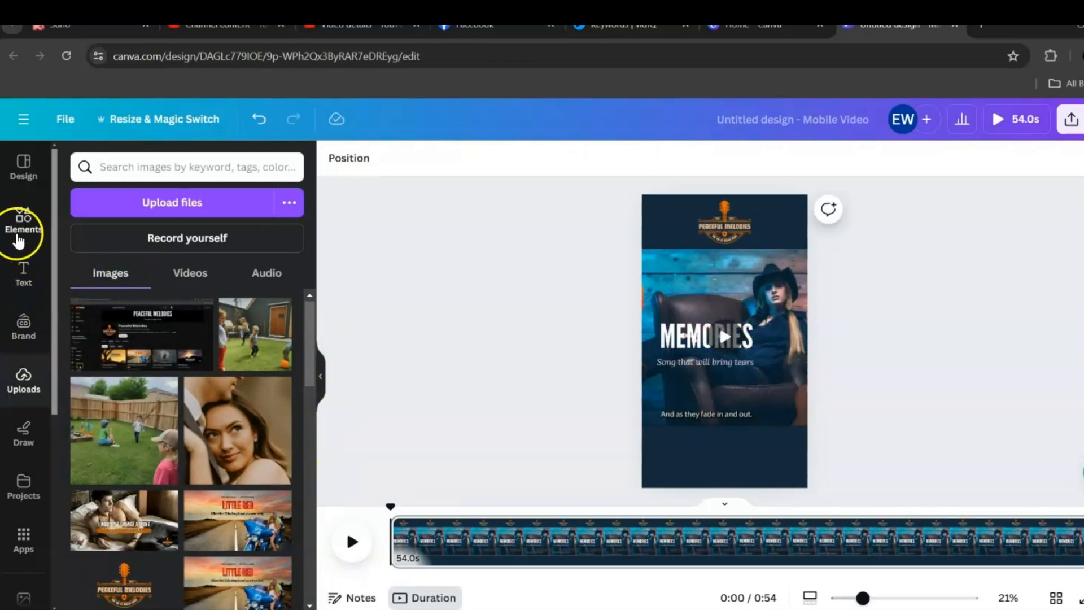
Search the elements for "subscribe" and place the red Subscribe graphic with the hand cursor in the band below the video.
{"action": "left_click", "coordinate": [19, 237]}
{"action": "left_click", "coordinate": [141, 168]}
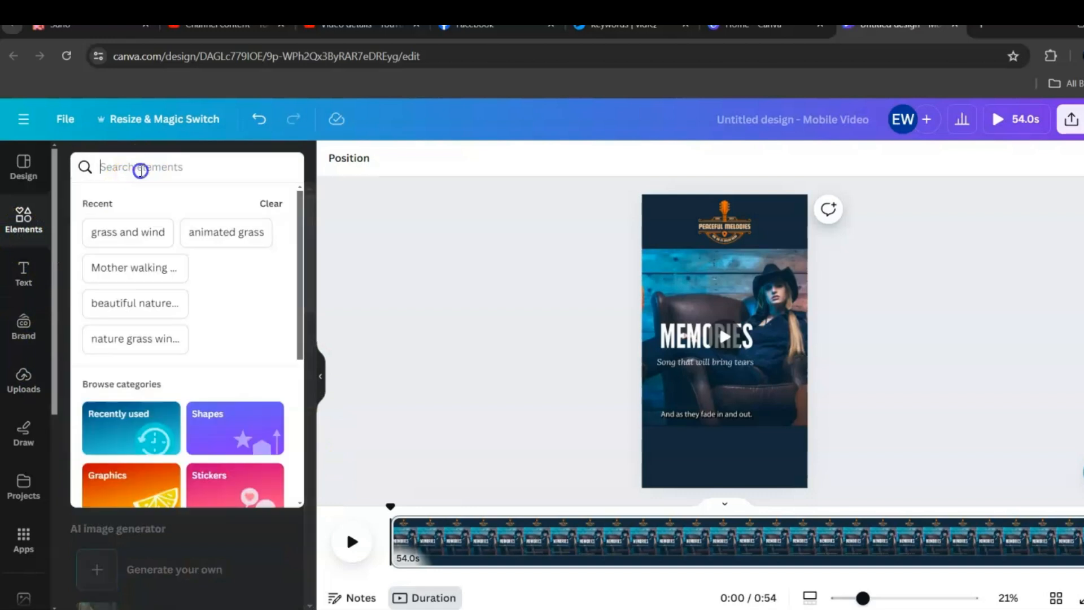
{"action": "type", "text": "sub"}
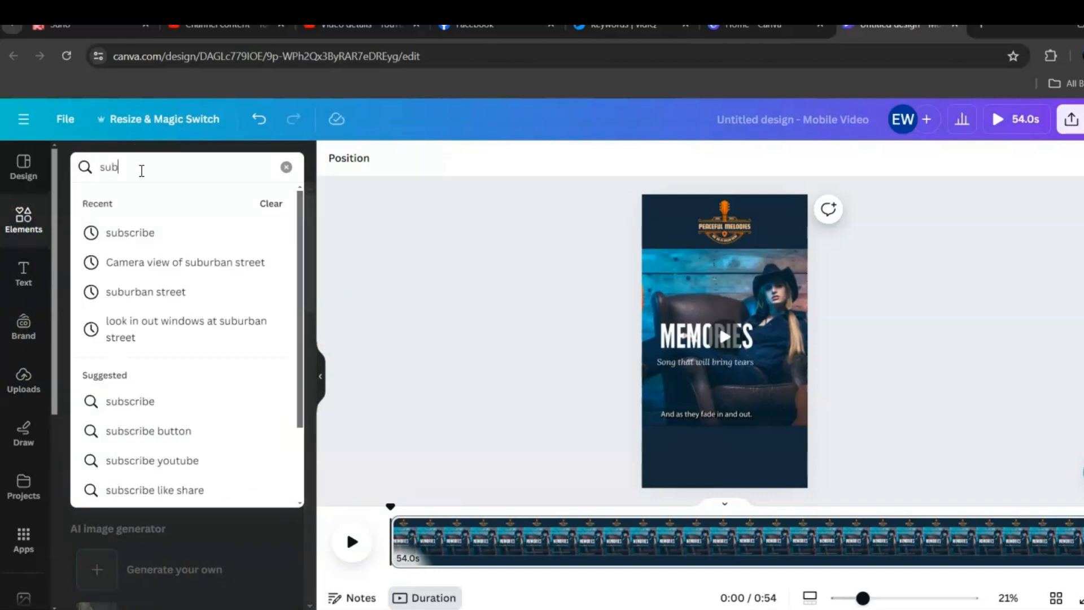
{"action": "left_click", "coordinate": [93, 234]}
{"action": "left_click", "coordinate": [237, 326]}
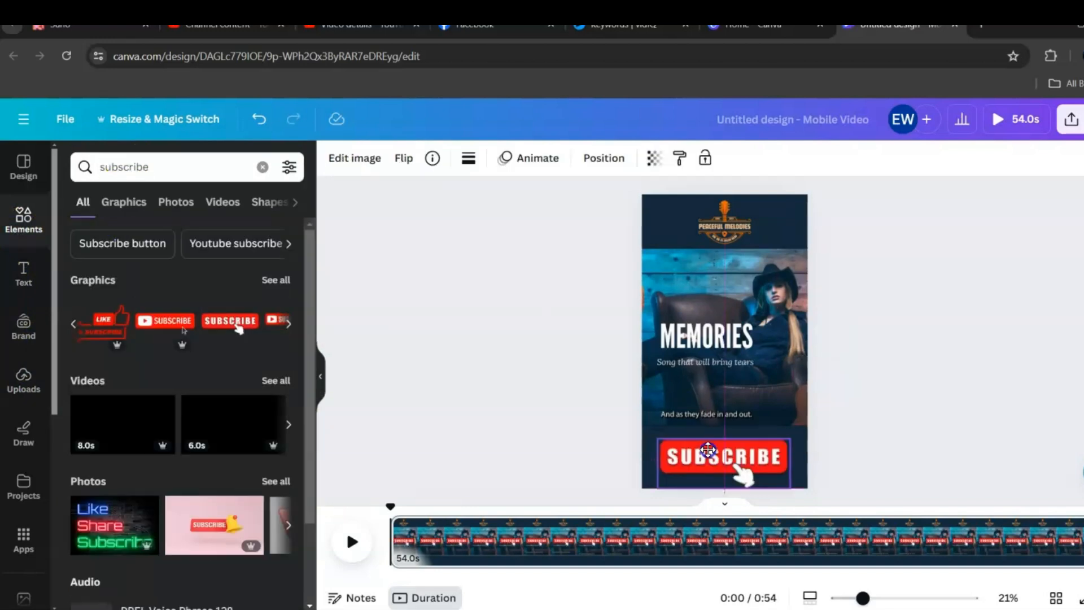
{"action": "left_click", "coordinate": [972, 363]}
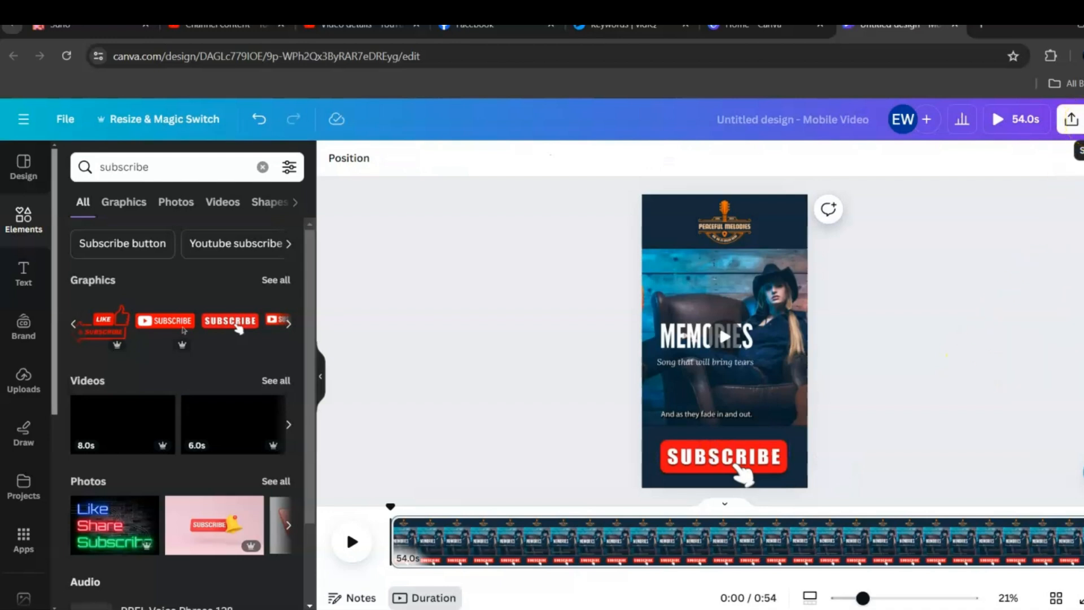
Download the finished design as an MP4 video at 1080p (HD) quality.
{"action": "left_click", "coordinate": [1070, 118]}
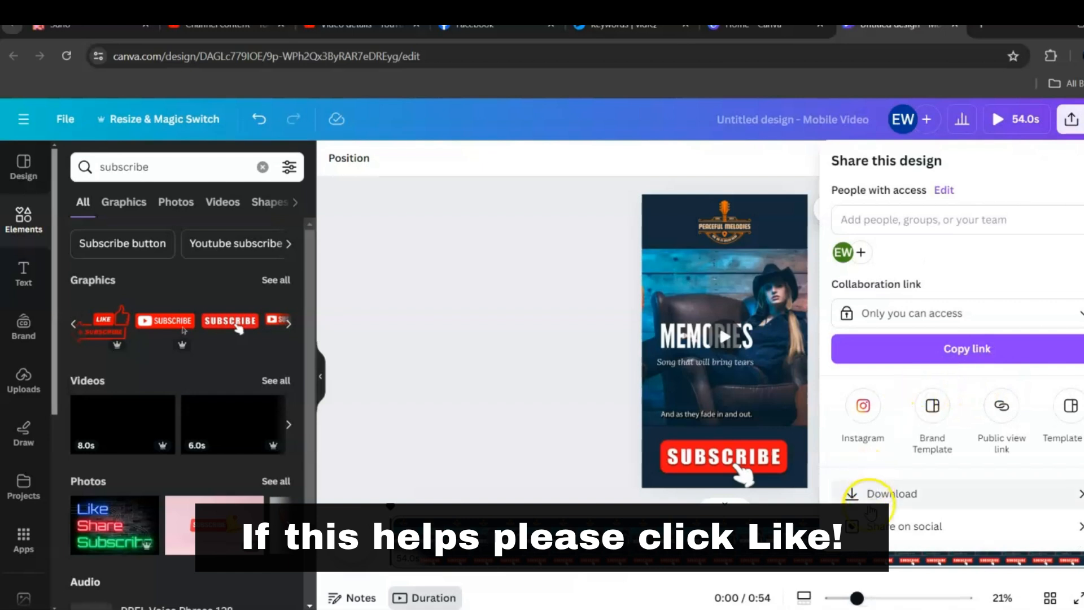
{"action": "left_click", "coordinate": [876, 495]}
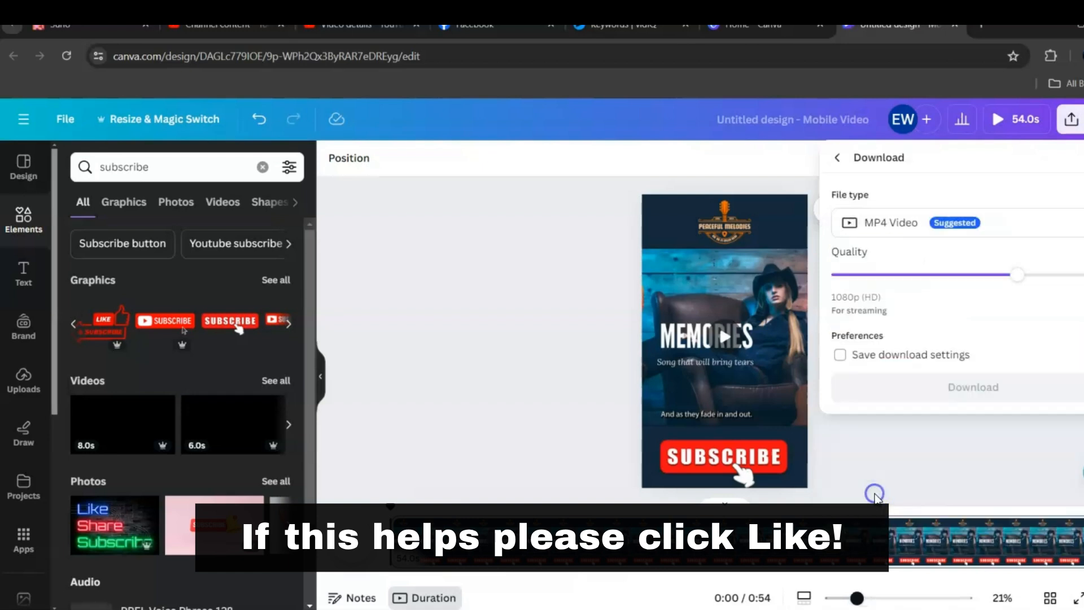
{"action": "left_click", "coordinate": [514, 230]}
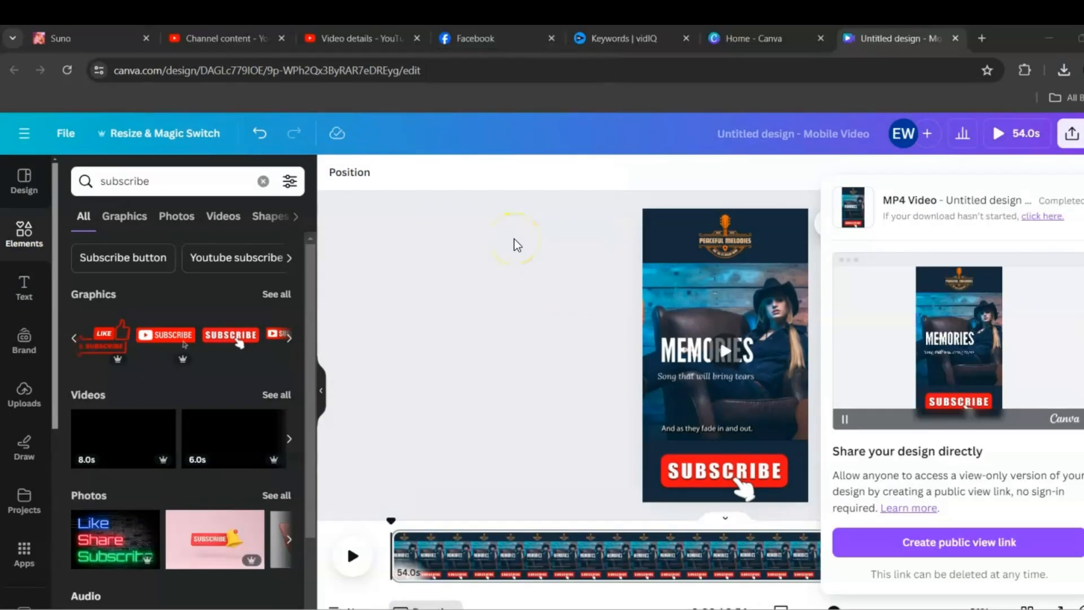
Switch to YouTube Studio and start a new video upload from the channel dashboard.
{"action": "left_click", "coordinate": [352, 35]}
{"action": "left_click", "coordinate": [225, 44]}
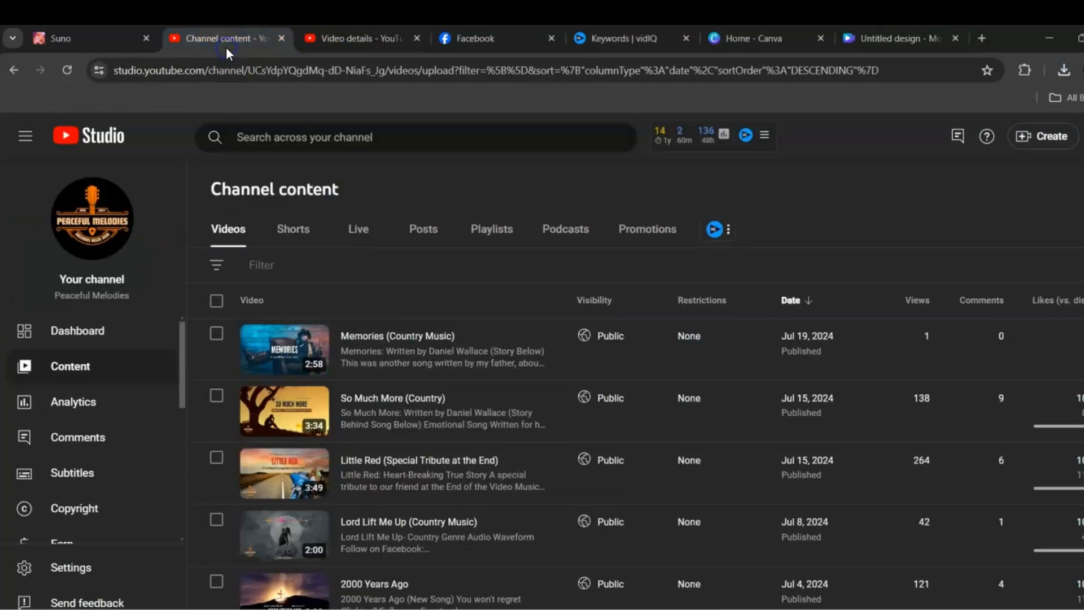
{"action": "left_click", "coordinate": [253, 321]}
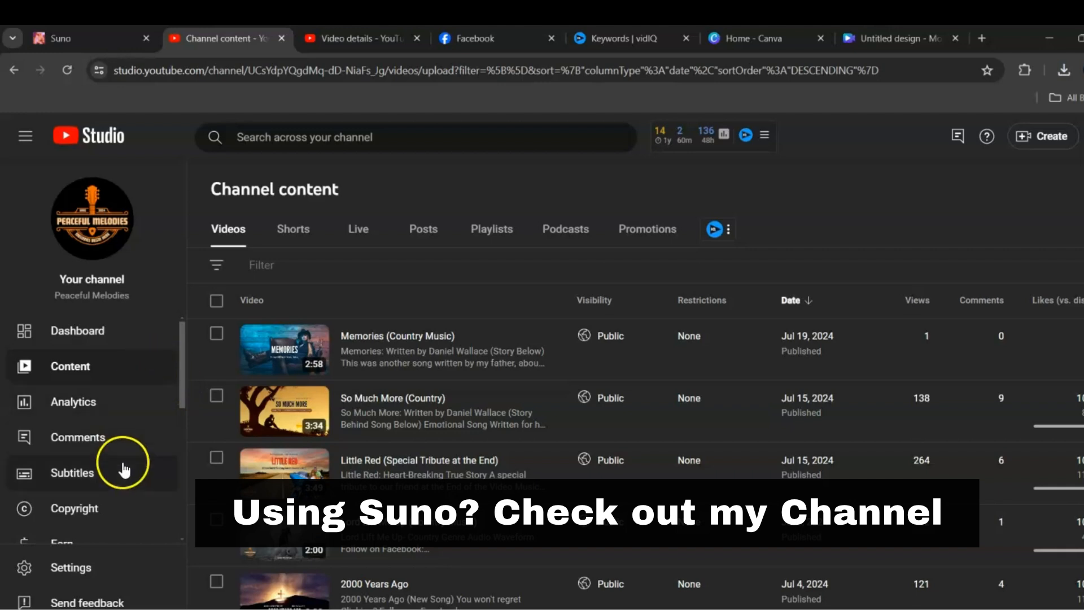
{"action": "left_click", "coordinate": [58, 347]}
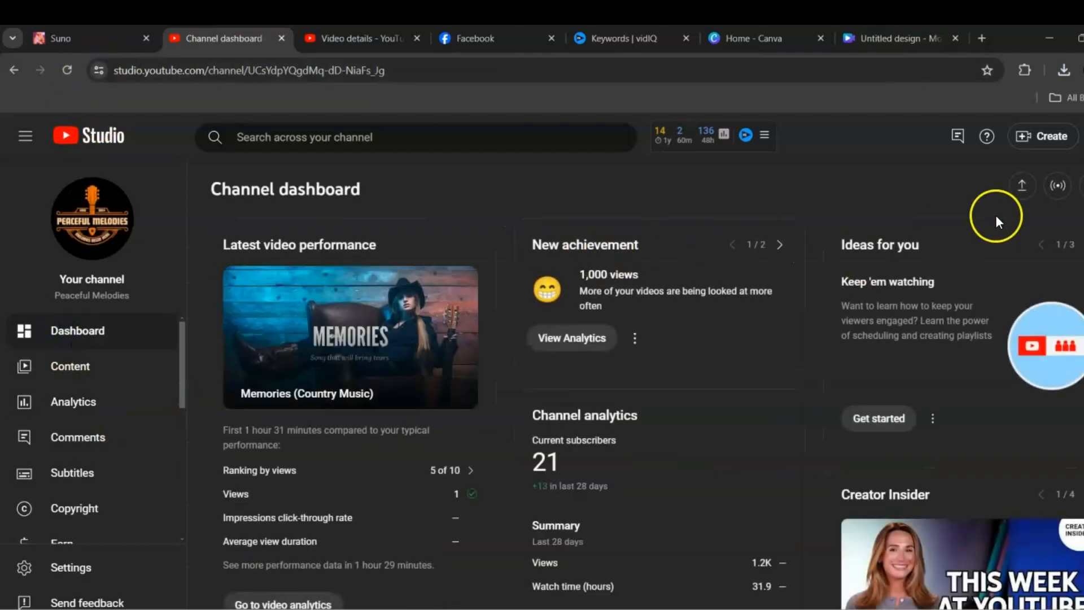
{"action": "left_click", "coordinate": [1021, 186]}
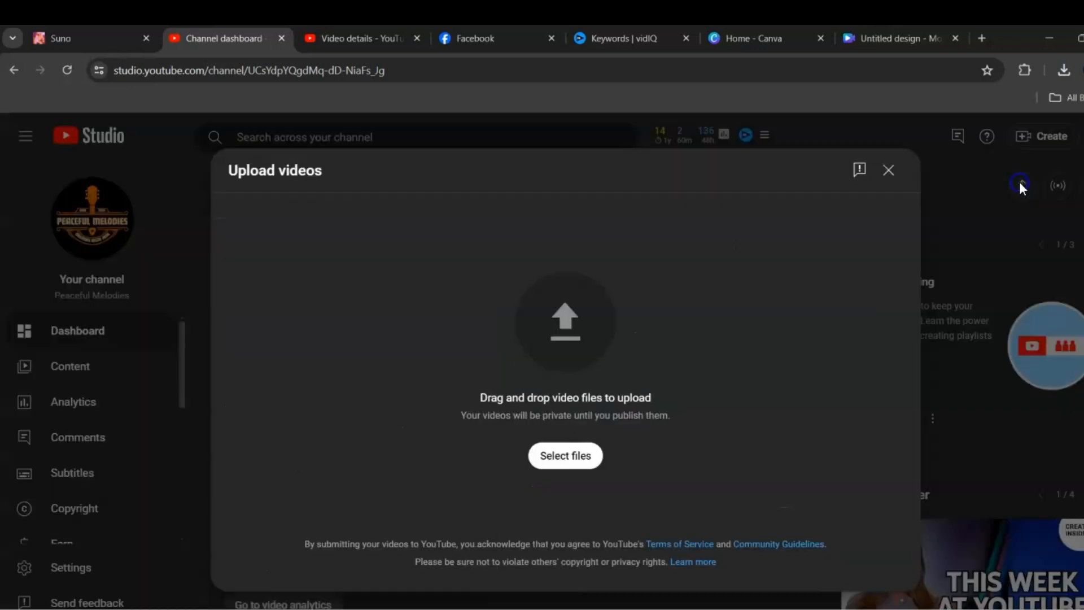
Upload the Untitled design (12) video from the Downloads folder and review its details form down to the thumbnail section.
{"action": "key", "text": "alt+Tab"}
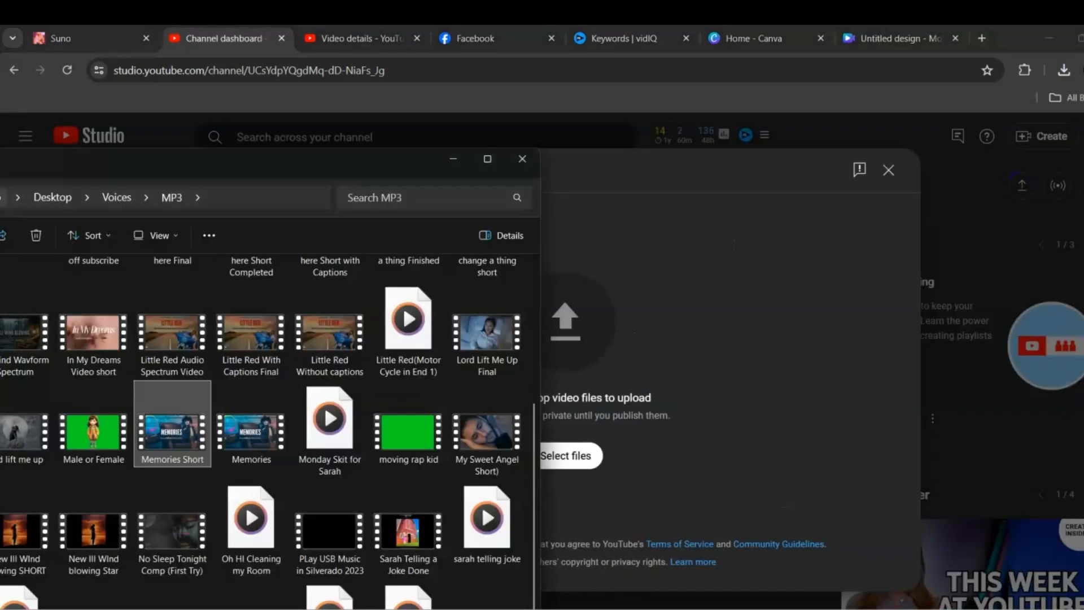
{"action": "left_click_drag", "start_coordinate": [174, 164], "coordinate": [694, 174]}
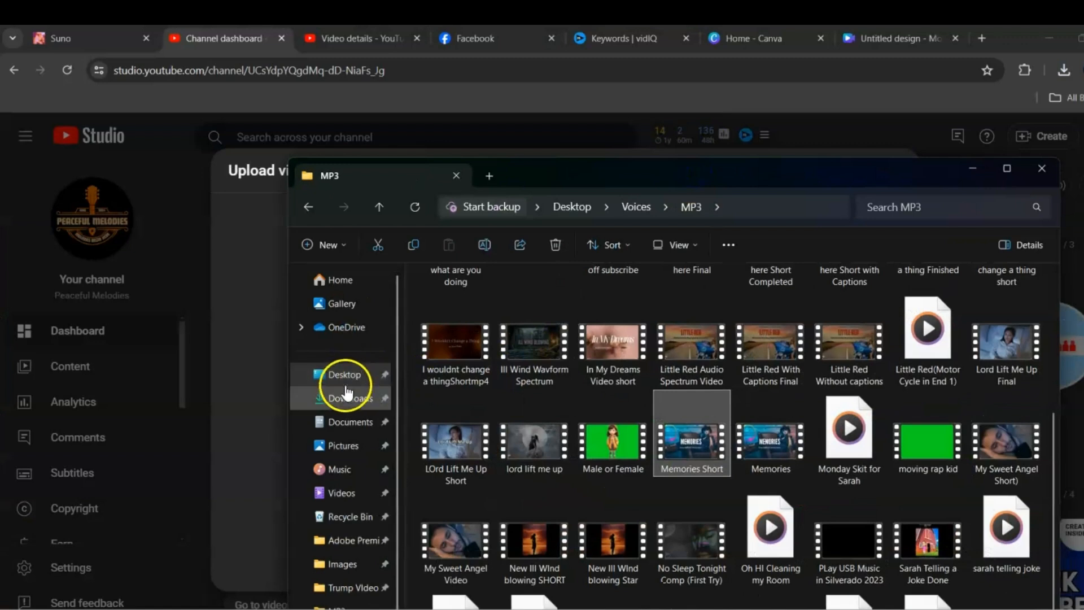
{"action": "left_click", "coordinate": [366, 397]}
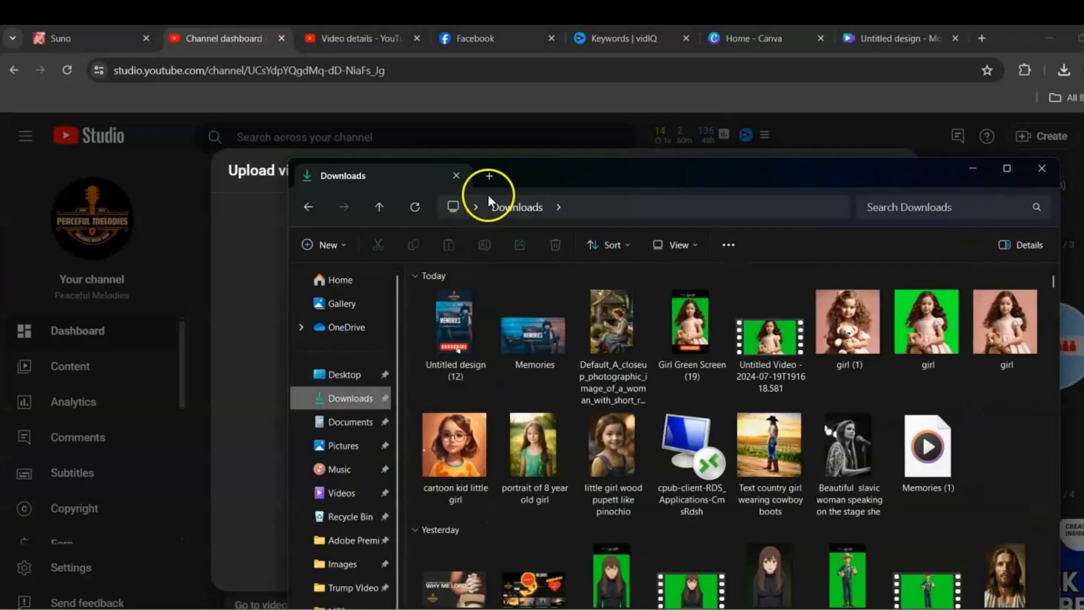
{"action": "left_click_drag", "start_coordinate": [519, 173], "coordinate": [862, 178]}
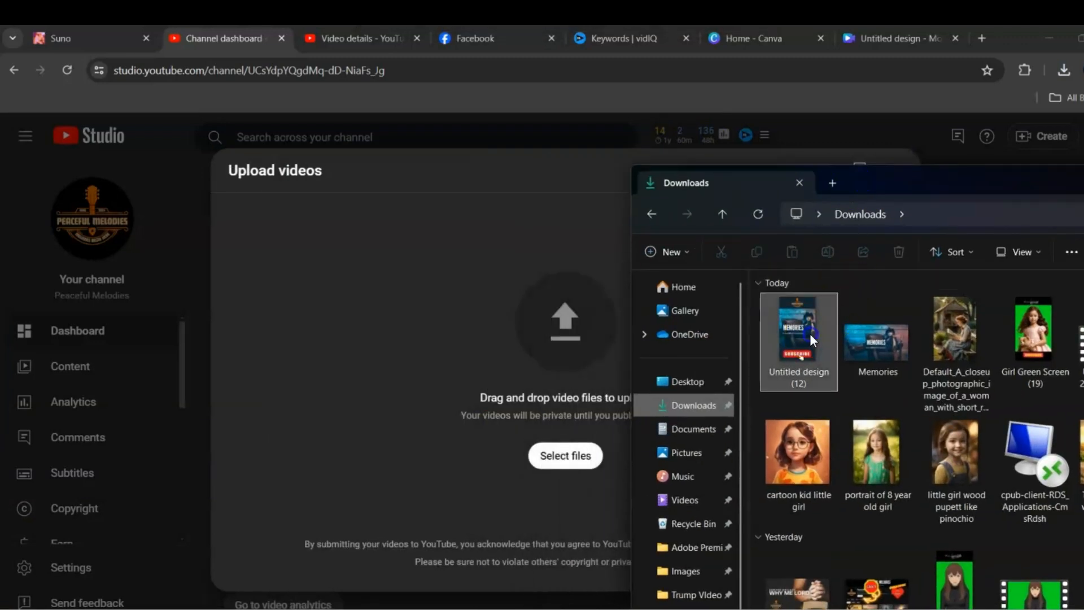
{"action": "left_click_drag", "start_coordinate": [809, 333], "coordinate": [533, 309]}
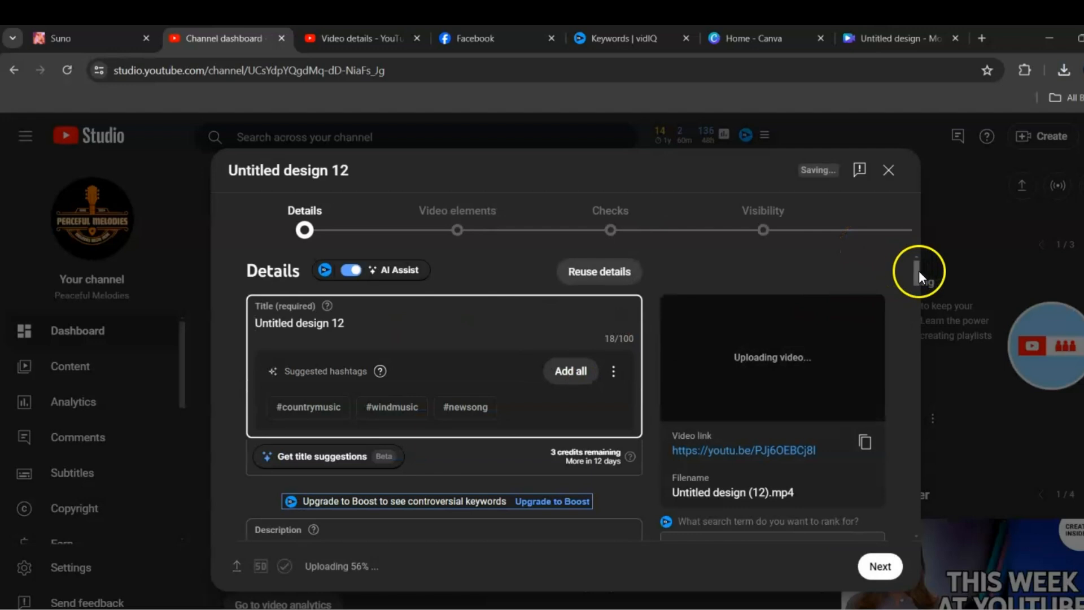
{"action": "left_click_drag", "start_coordinate": [918, 272], "coordinate": [916, 331]}
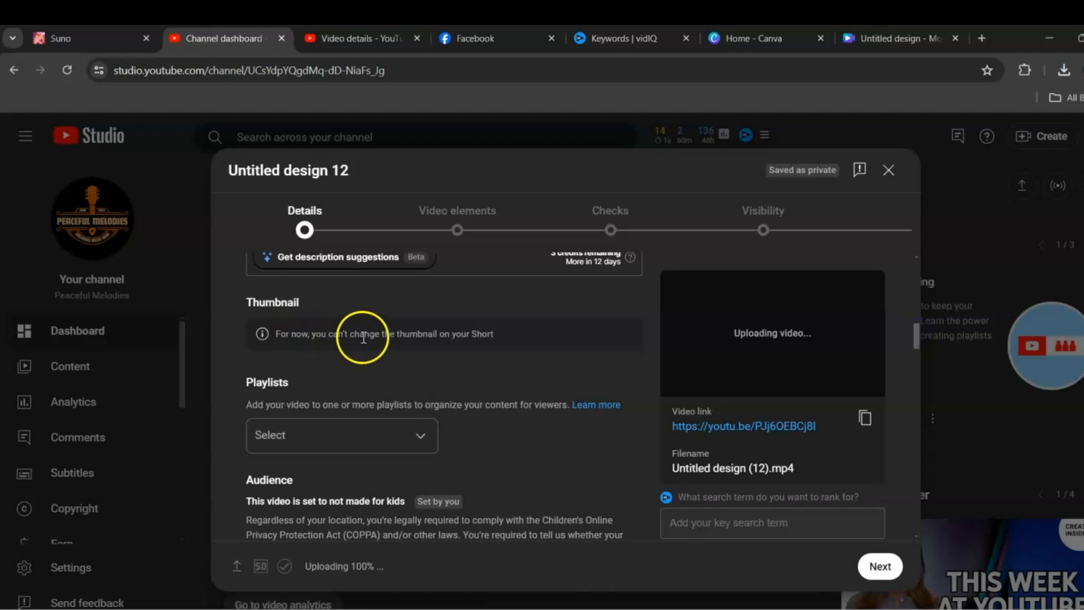